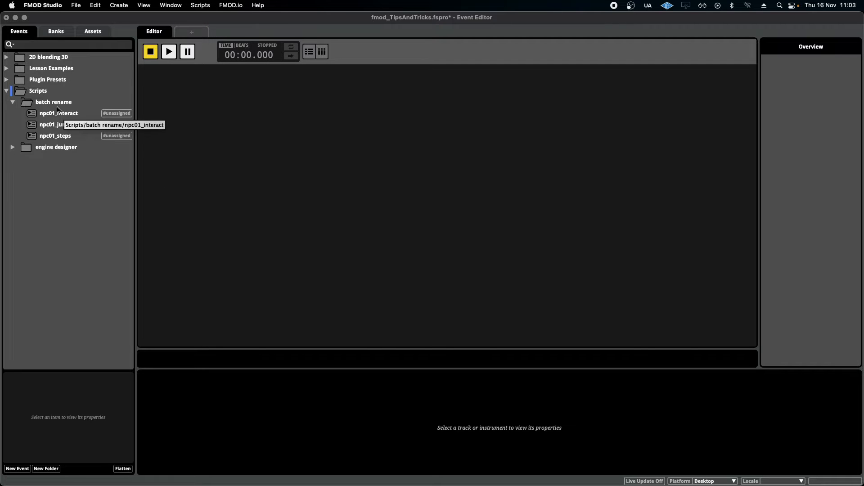
- Select the three npc01 events in the batch rename folder
left_click(60, 113)
left_click(68, 138, "shift")
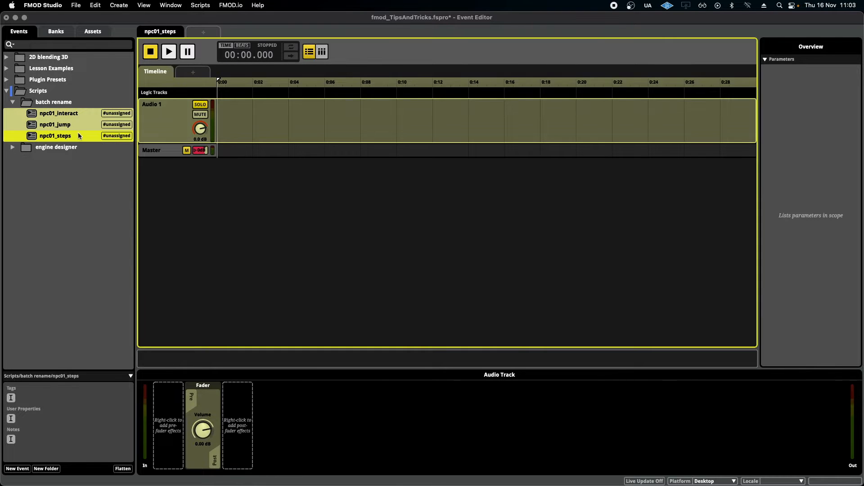
left_click(89, 202)
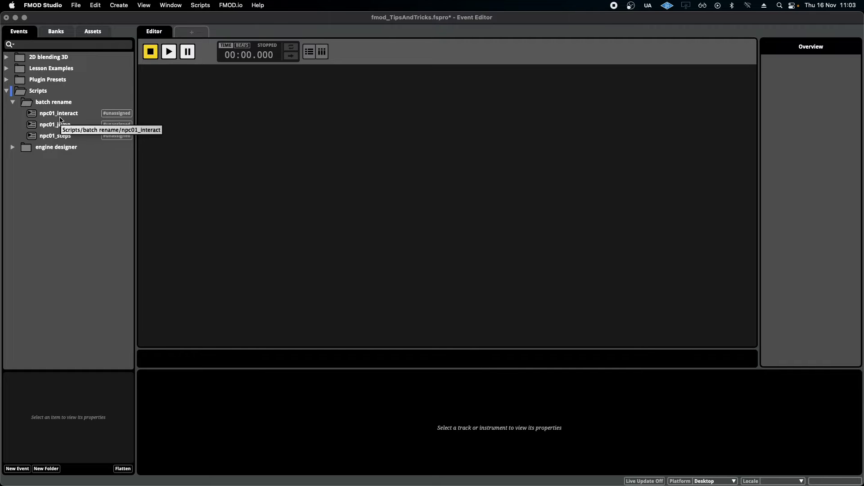
left_click(63, 115, "shift")
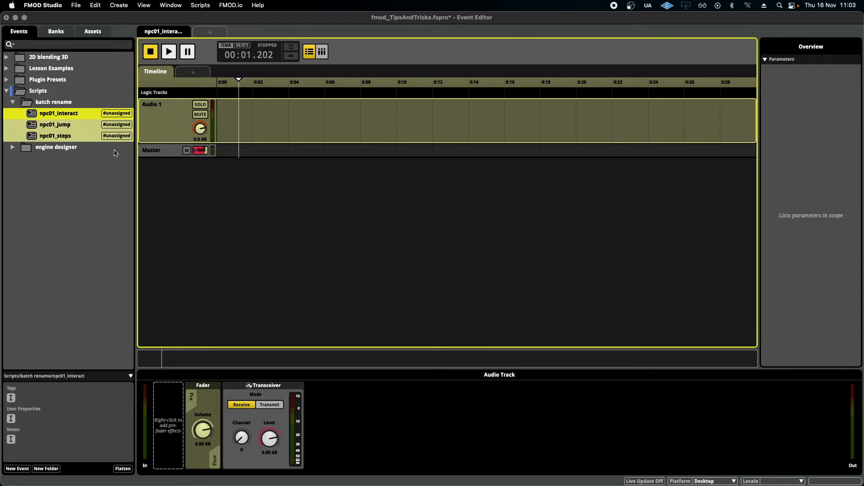
- Run the Batch Rename script on the selected events, replacing npc01_ with npc02_
left_click(201, 5)
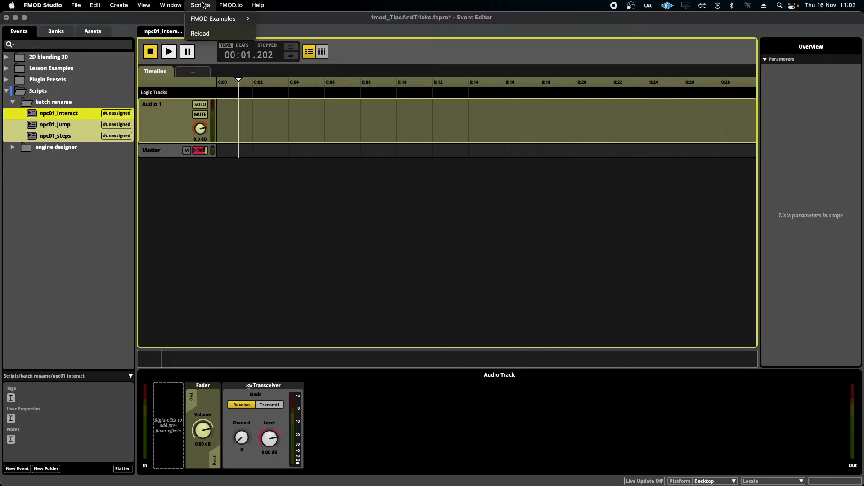
mouse_move(221, 19)
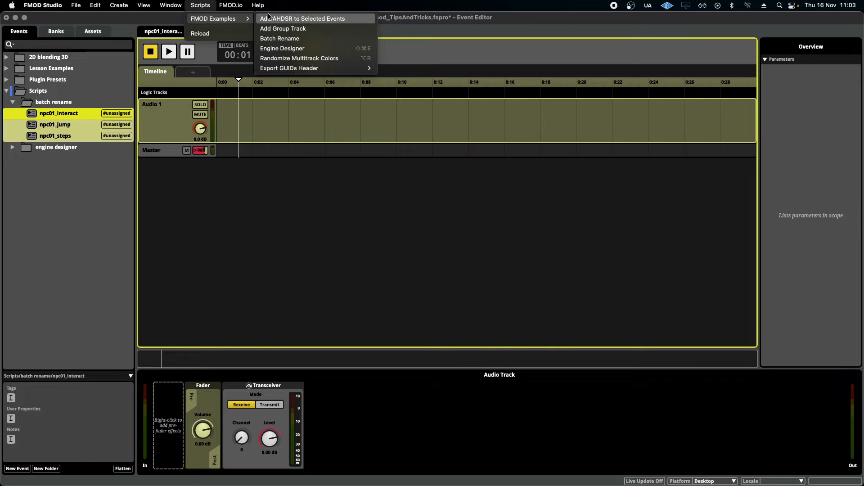
left_click(326, 39)
left_click(380, 177)
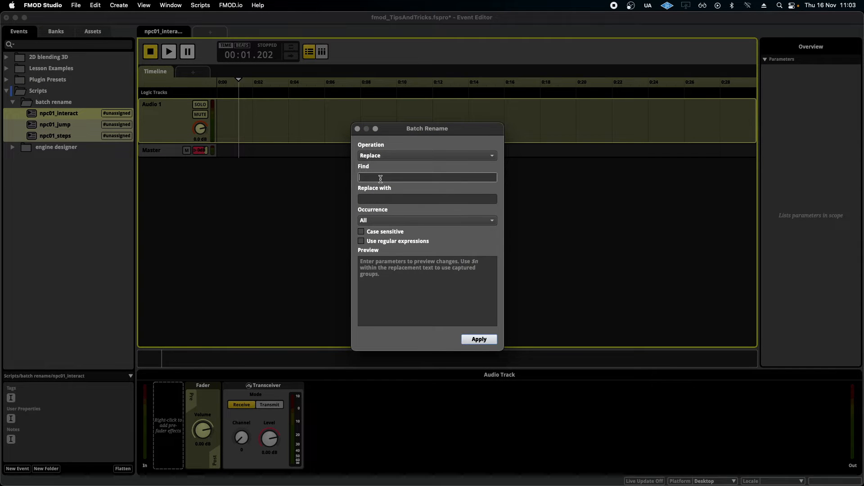
type("npc01_")
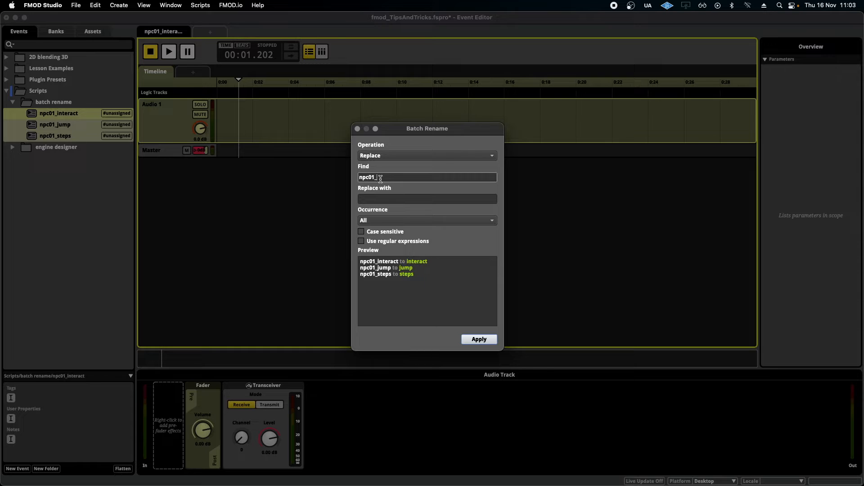
left_click(378, 200)
type("n")
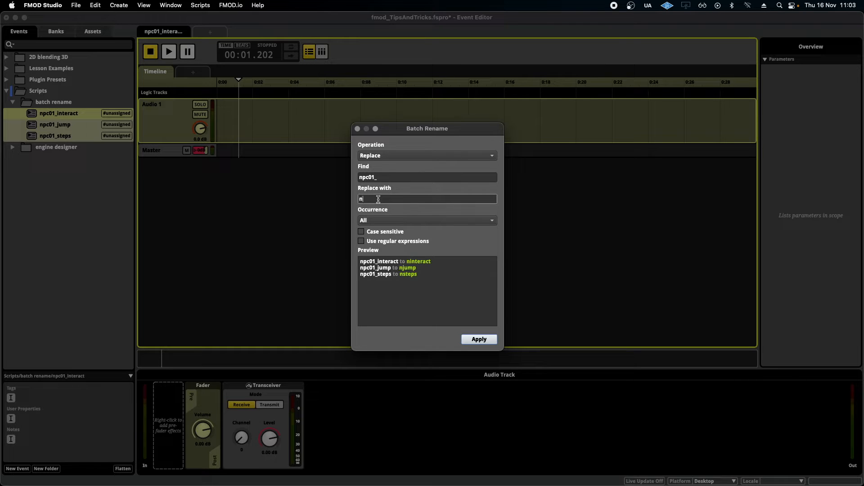
type("pc02_")
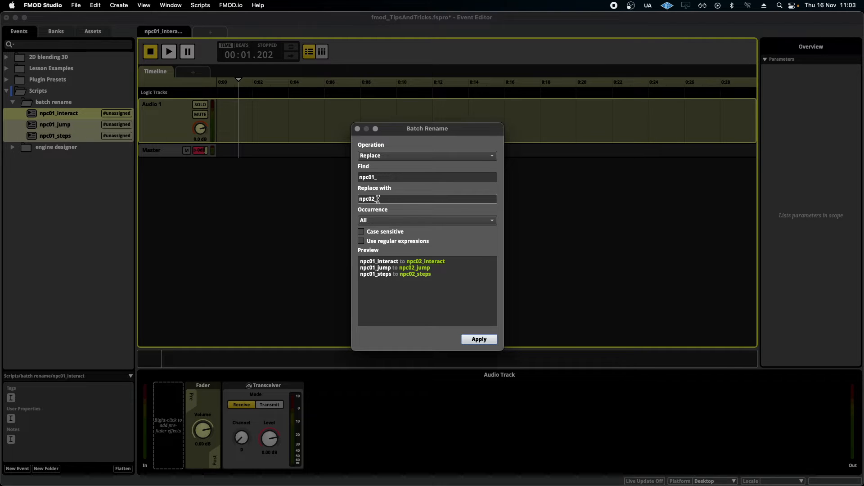
key("Return")
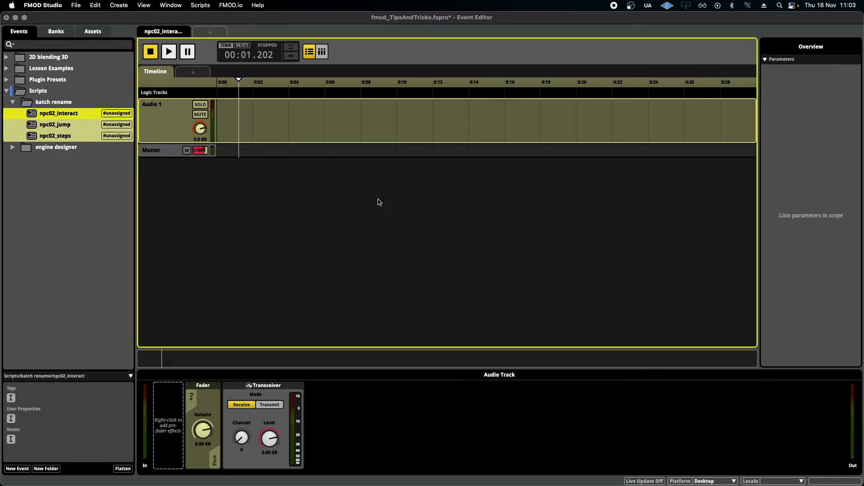
- Inspect the renamed npc02 events one by one
left_click(55, 114)
left_click(62, 141)
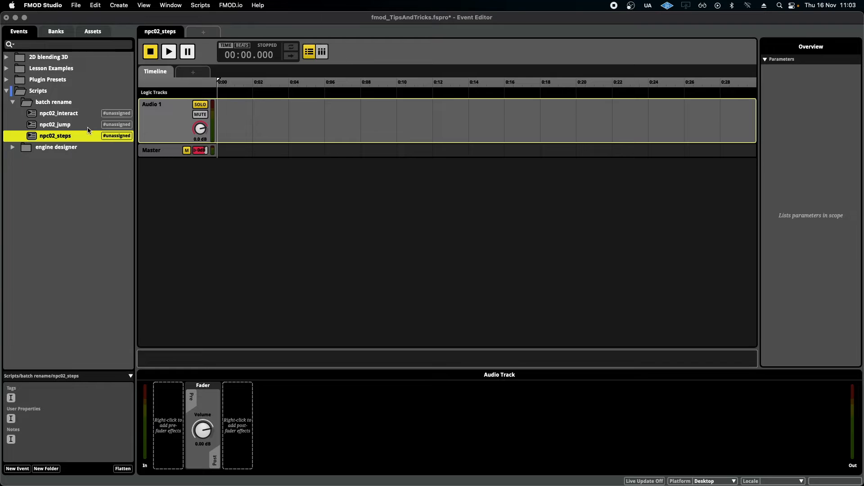
left_click(198, 111)
left_click(73, 117)
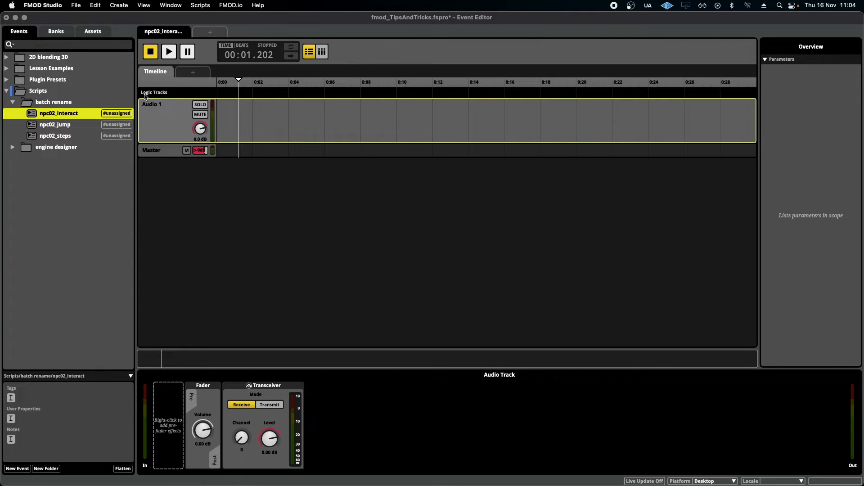
- Add an AHDSR modulation to Audio 1's volume in npc02_interact and undo it
right_click(201, 133)
mouse_move(247, 153)
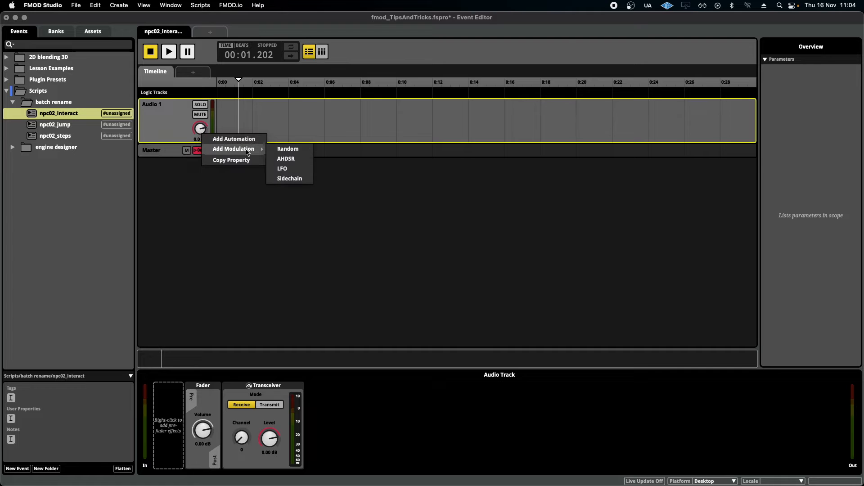
left_click(286, 159)
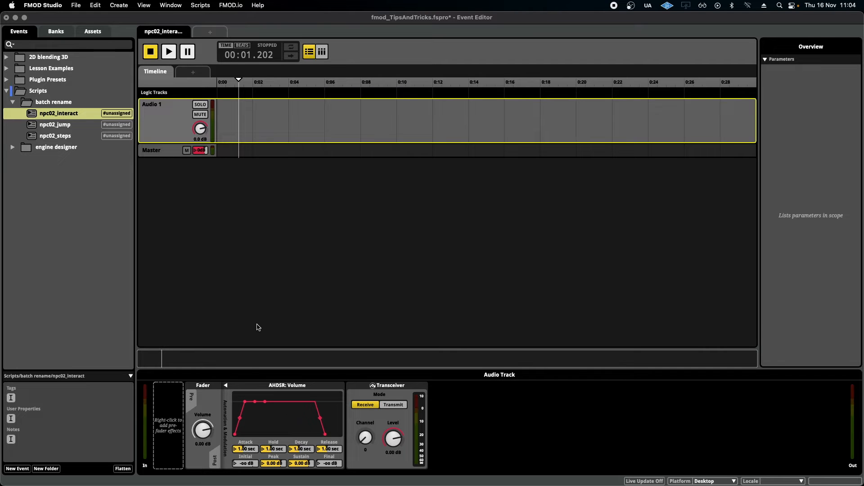
key("super+z")
left_click(76, 116)
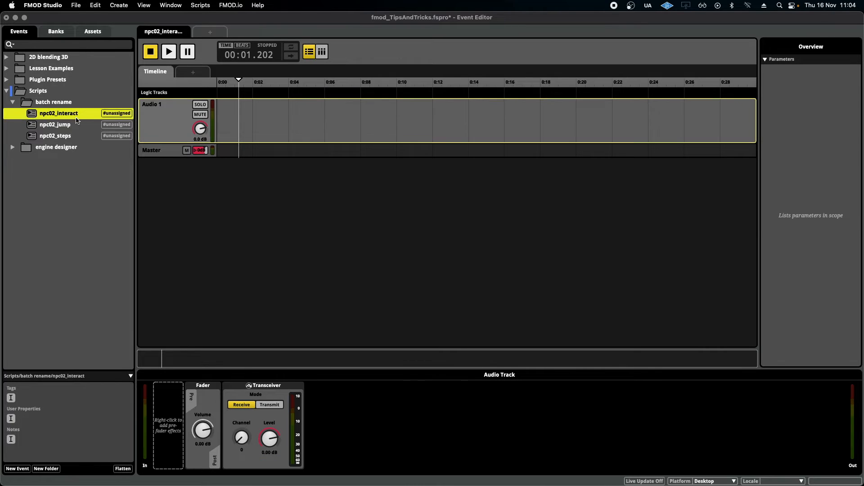
right_click(203, 131)
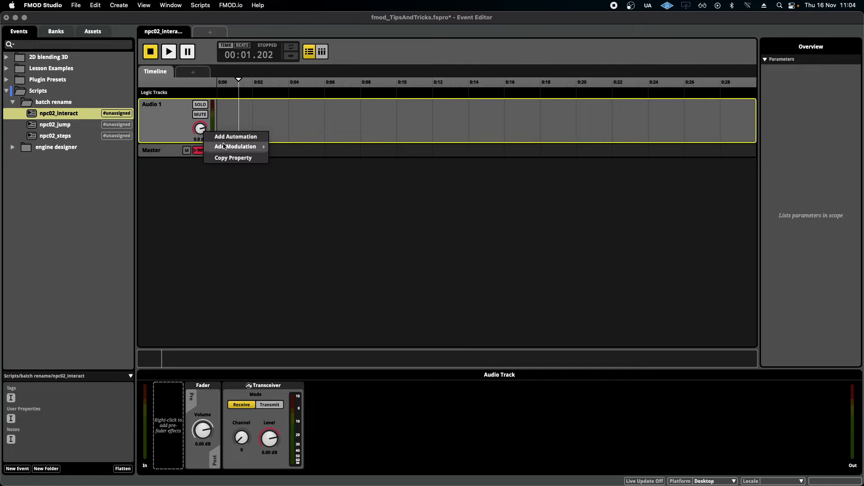
mouse_move(243, 147)
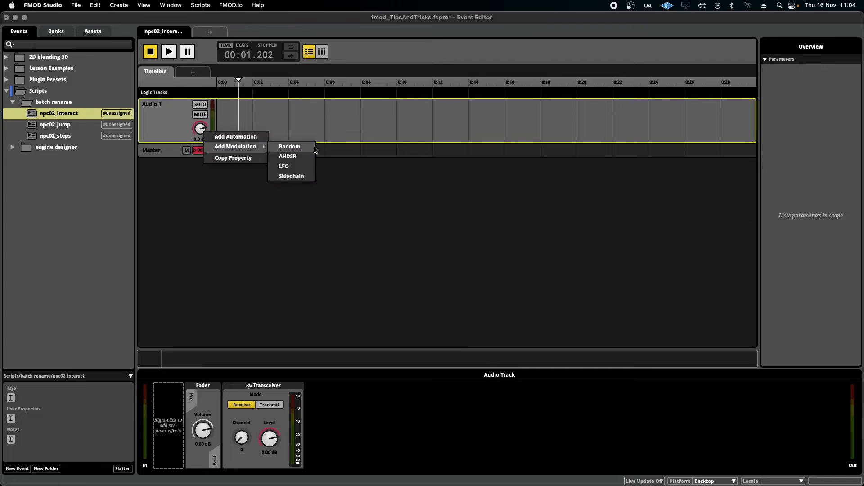
left_click(169, 128)
- Select the three npc02 events and apply the Add AHDSR to Selected Events script with Find Events Recursively enabled
left_click(65, 136, "shift")
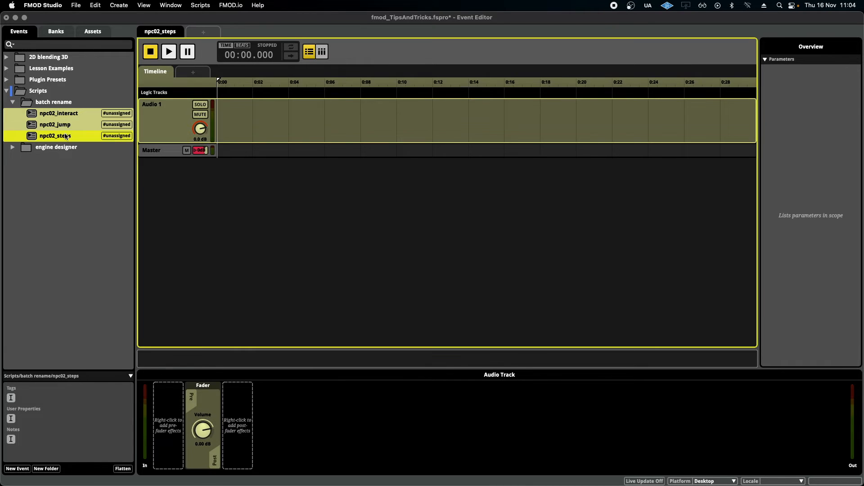
left_click(210, 6)
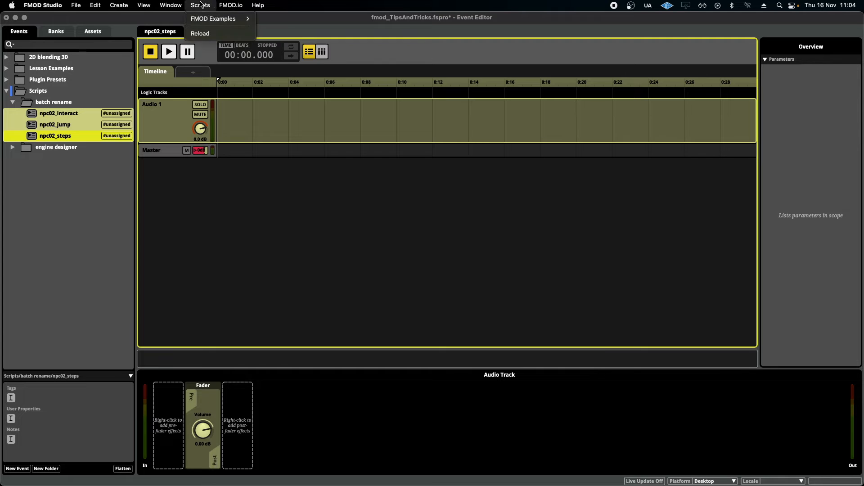
mouse_move(210, 18)
left_click(323, 19)
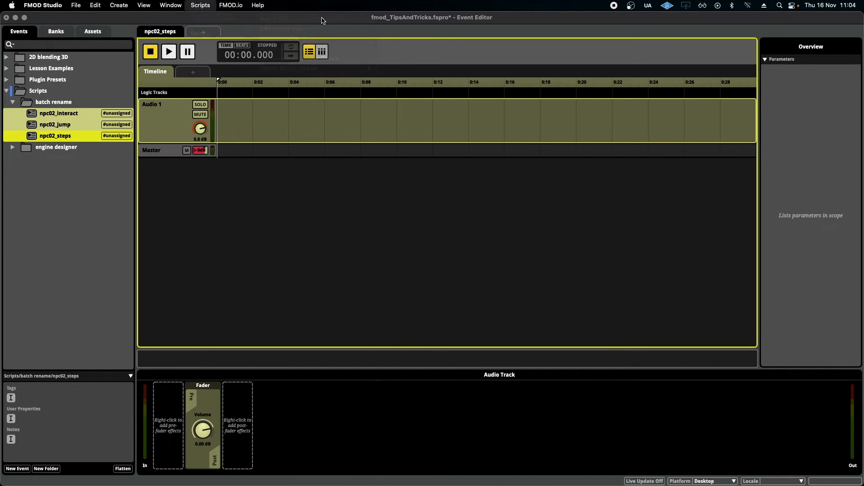
left_click(353, 150)
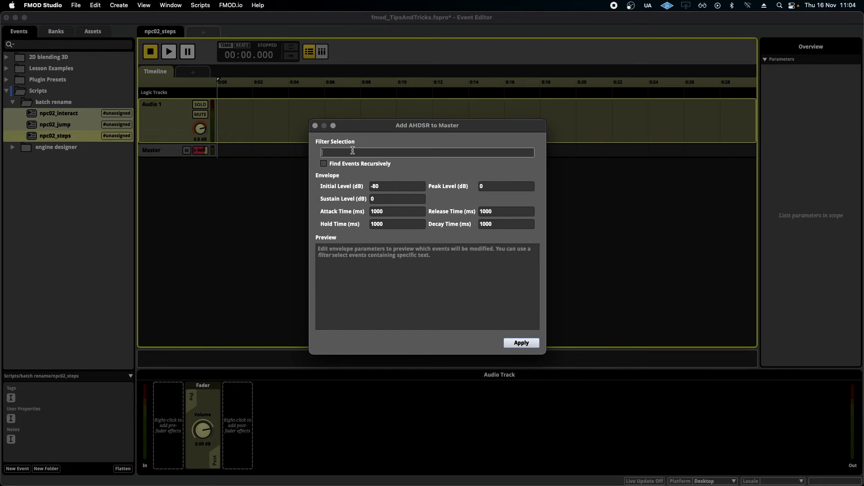
left_click(324, 164)
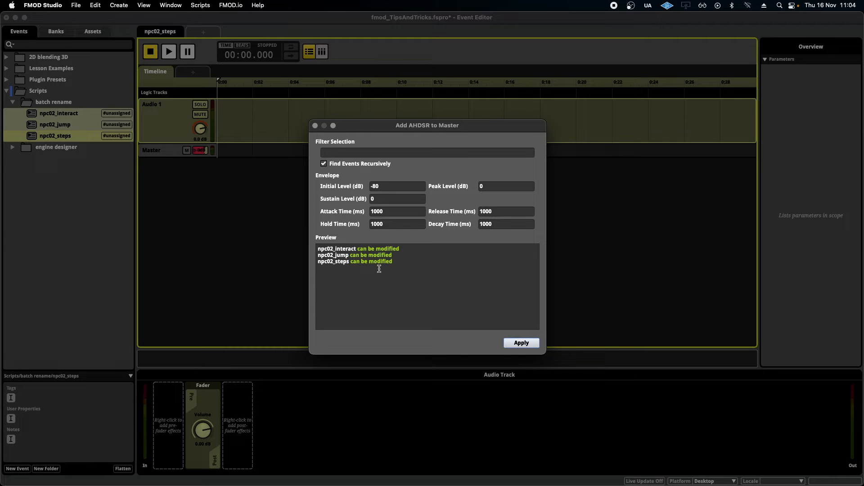
left_click(384, 187)
left_click(392, 211)
key("Tab")
left_click(524, 346)
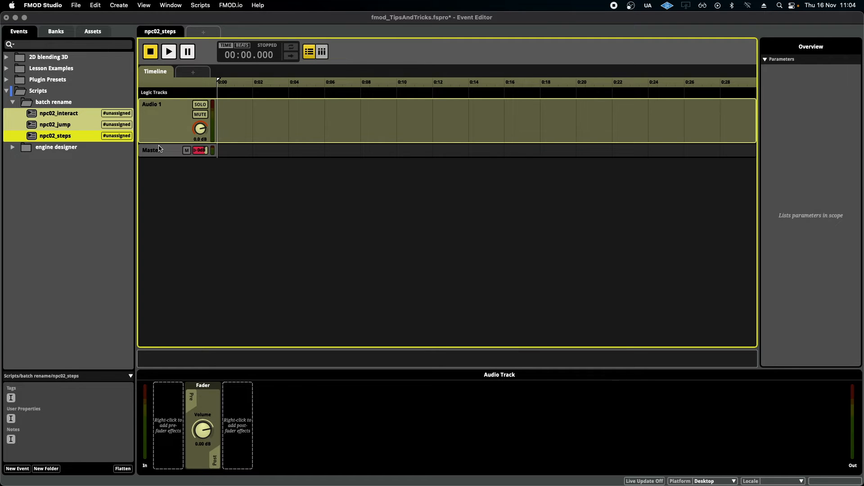
- Check the AHDSR volume modulation on the master track of npc02_interact
left_click(83, 116)
left_click(168, 152)
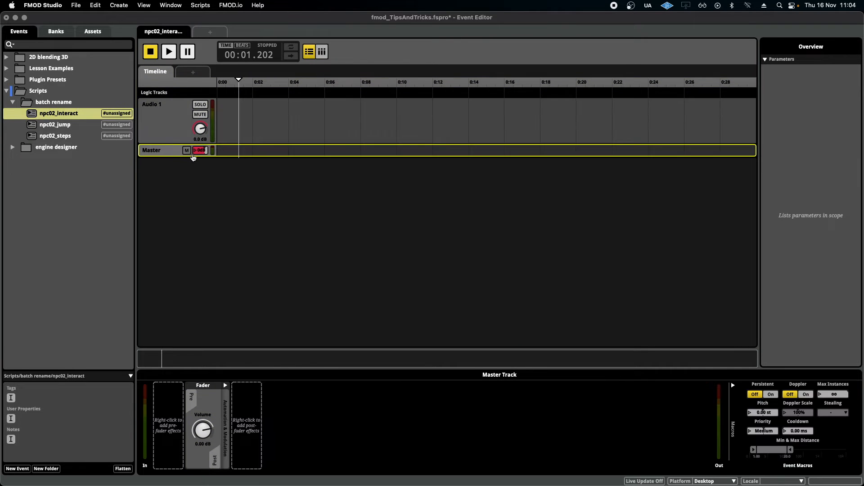
left_click(225, 392)
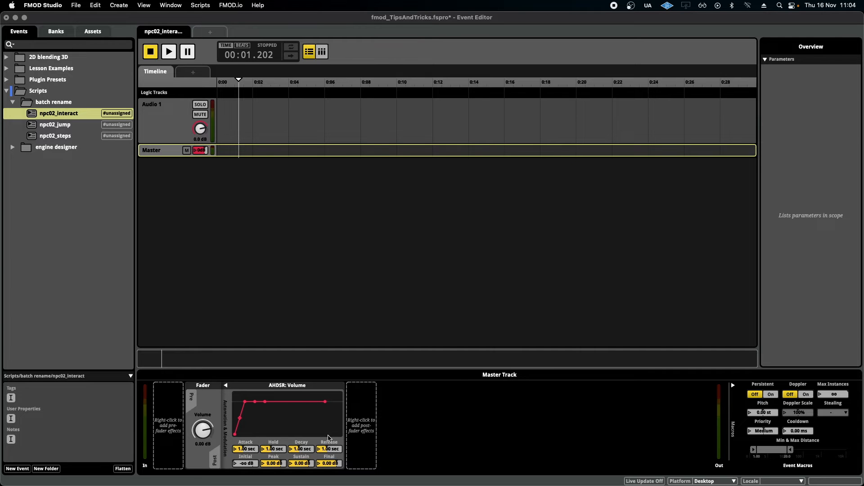
- Add two audio tracks to the npc02_interact event
right_click(180, 118)
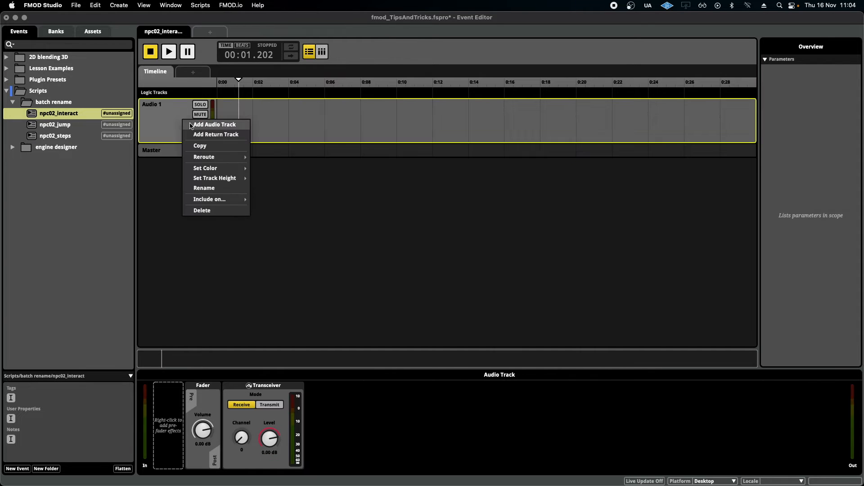
left_click(191, 124)
right_click(165, 120)
left_click(176, 127)
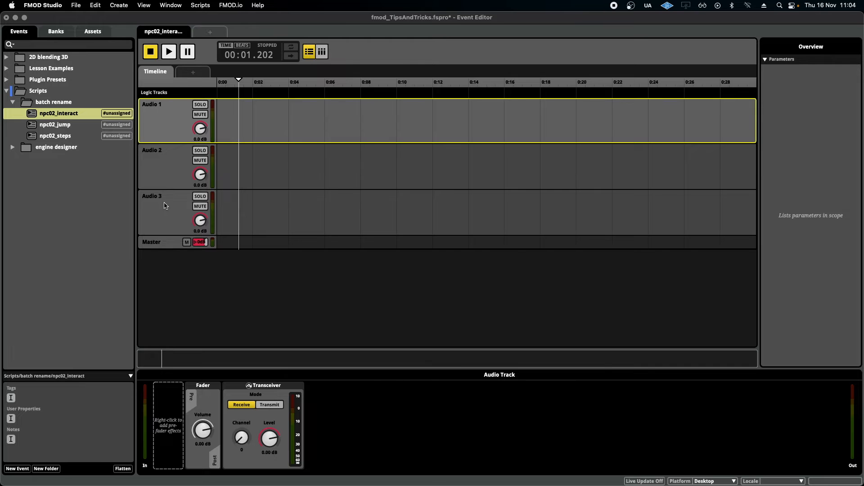
- Run the Randomize Multitrack Colors script on the npc02_interact event
left_click(69, 116)
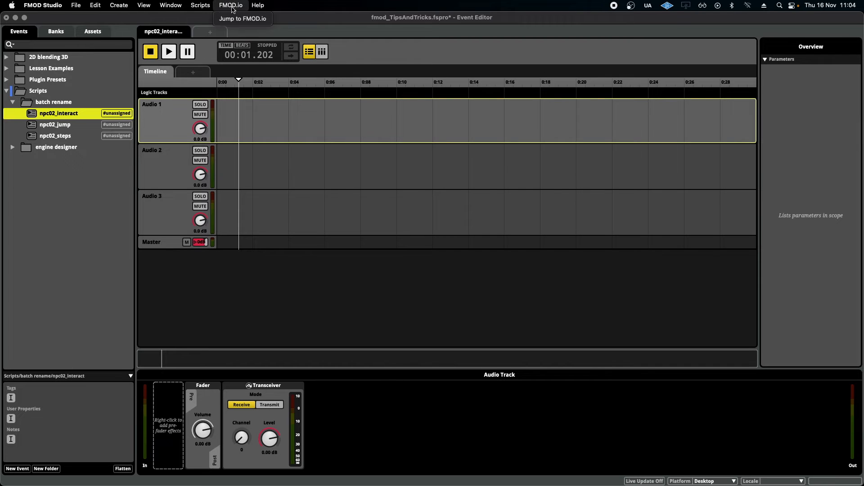
left_click(201, 5)
mouse_move(216, 18)
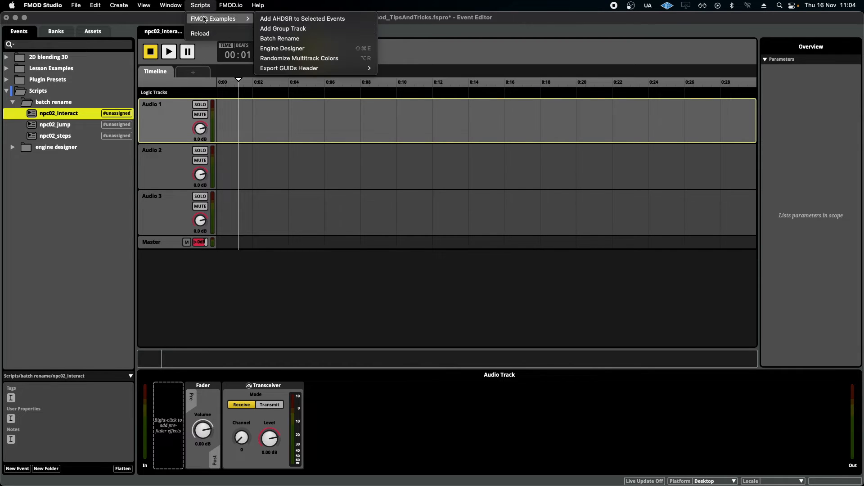
left_click(317, 58)
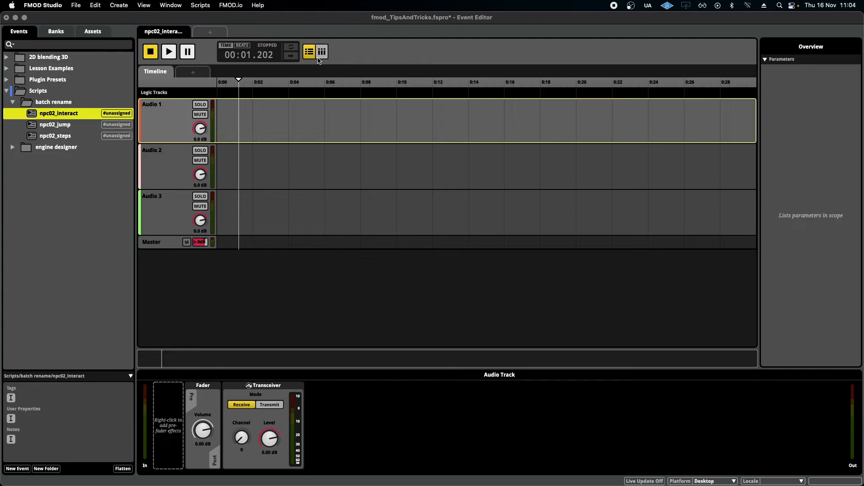
left_click(154, 179)
left_click(168, 211)
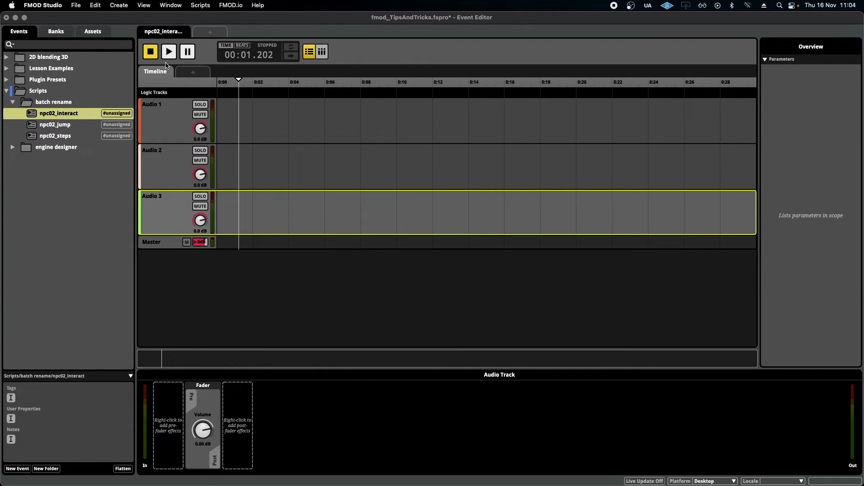
left_click(193, 3)
left_click(193, 4)
- Open the Car Engine event in the engine designer folder
left_click(12, 148)
left_click(75, 158)
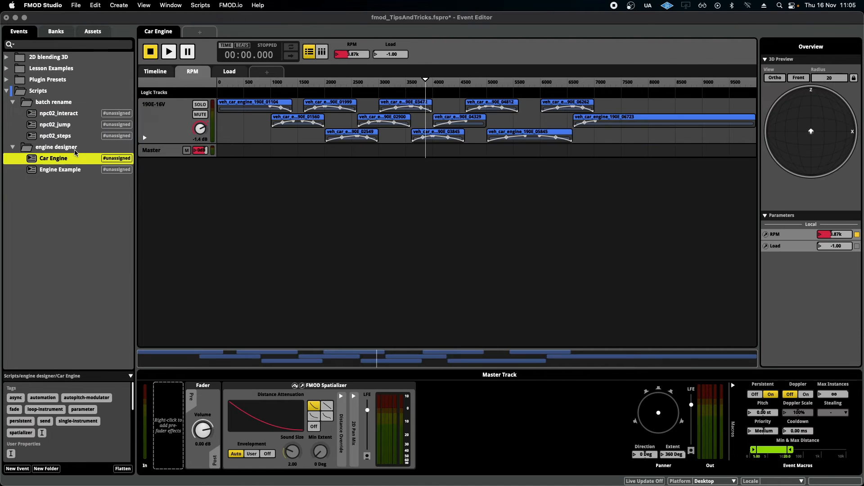
left_click(75, 151)
left_click(75, 162)
- Scrub the RPM parameter cursor and play the Car Engine event to audition it
left_click_drag(381, 83, 235, 94)
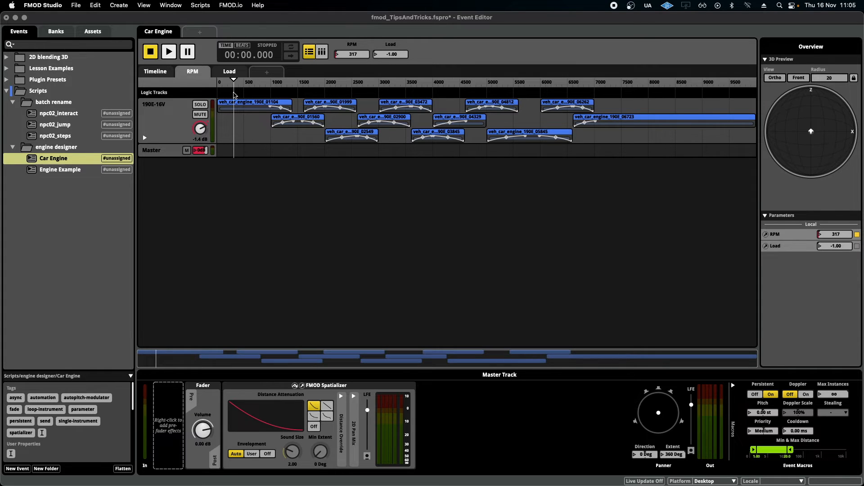
left_click_drag(234, 93, 402, 121)
key("space")
key("space")
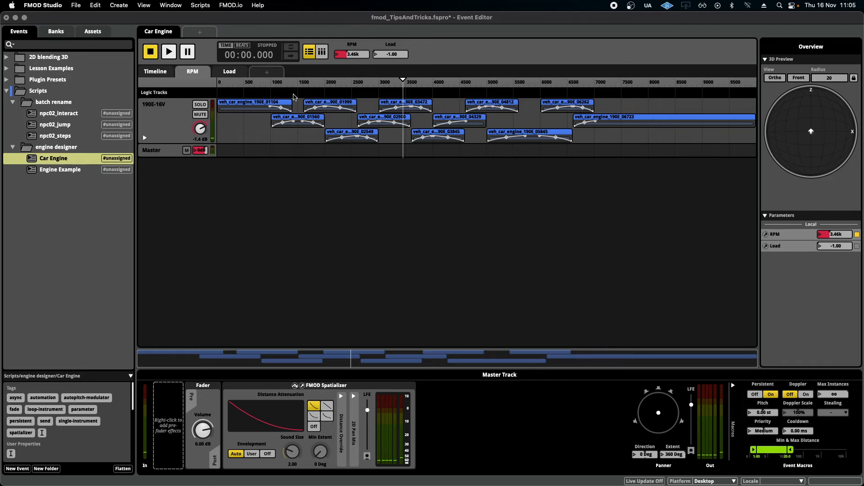
- Run the Engine Designer script on the Car Engine event, drive its RPM slider, and close the designer window
left_click(220, 80)
left_click(200, 5)
mouse_move(213, 24)
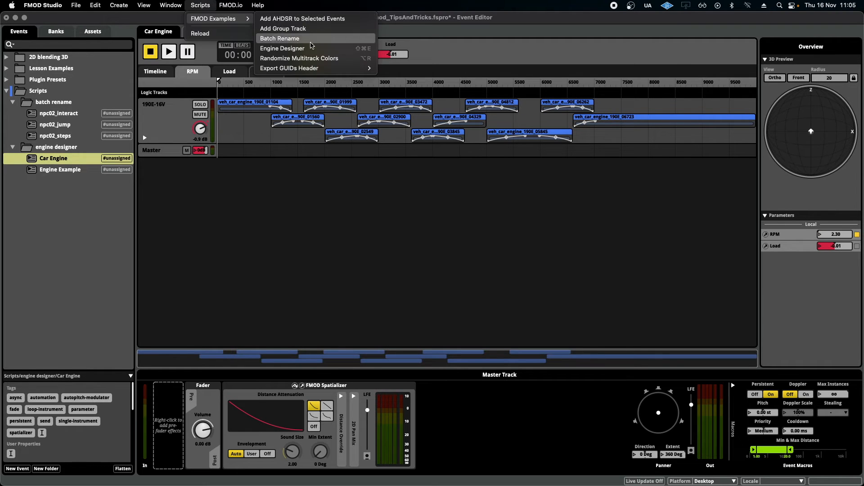
left_click(282, 48)
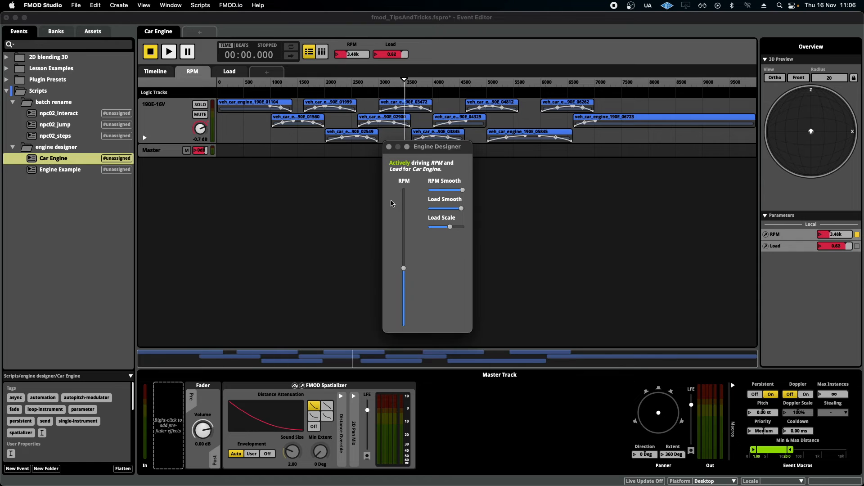
left_click_drag(407, 269, 407, 290)
left_click(389, 147)
- Open the Engine Example event and inspect the Autopitch modulation on its instrument's pitch
left_click(83, 171)
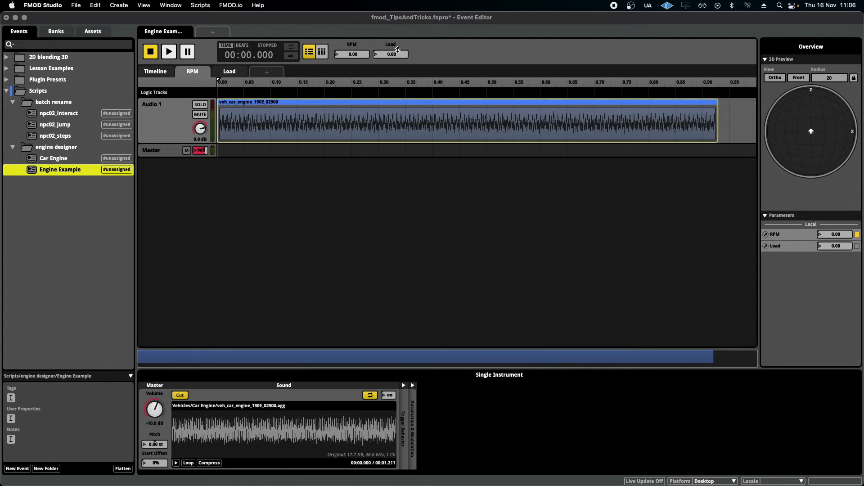
left_click(267, 133)
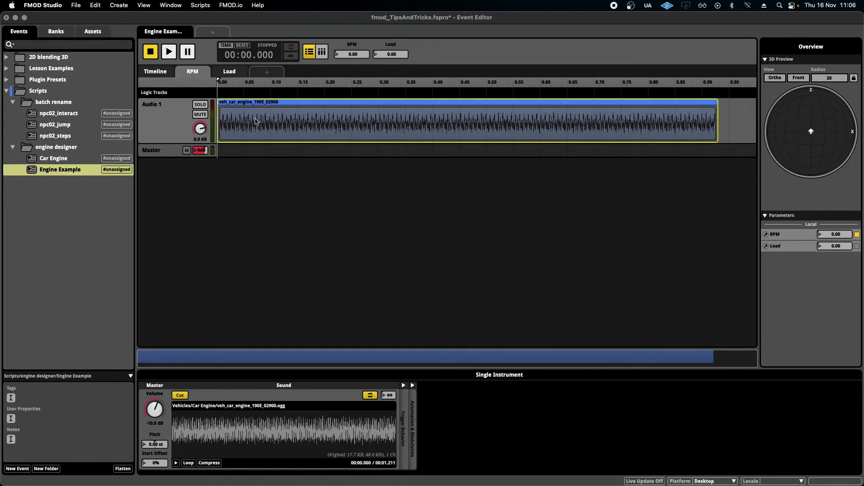
right_click(155, 444)
mouse_move(217, 456)
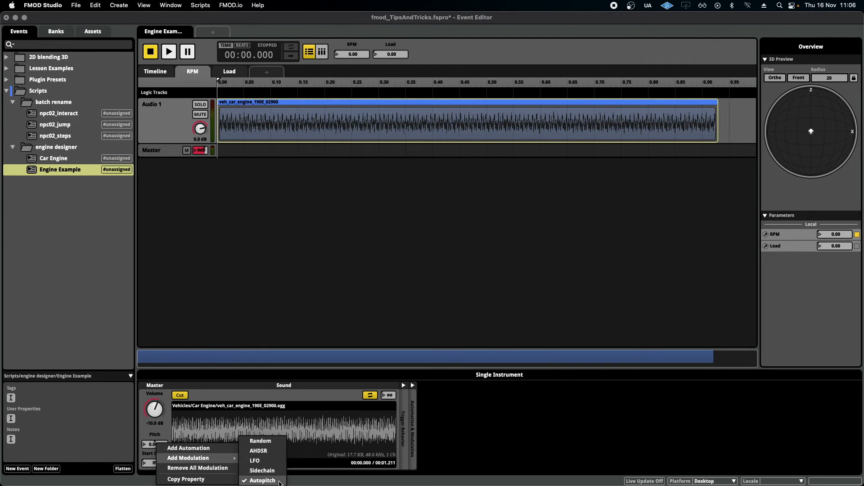
left_click(440, 415)
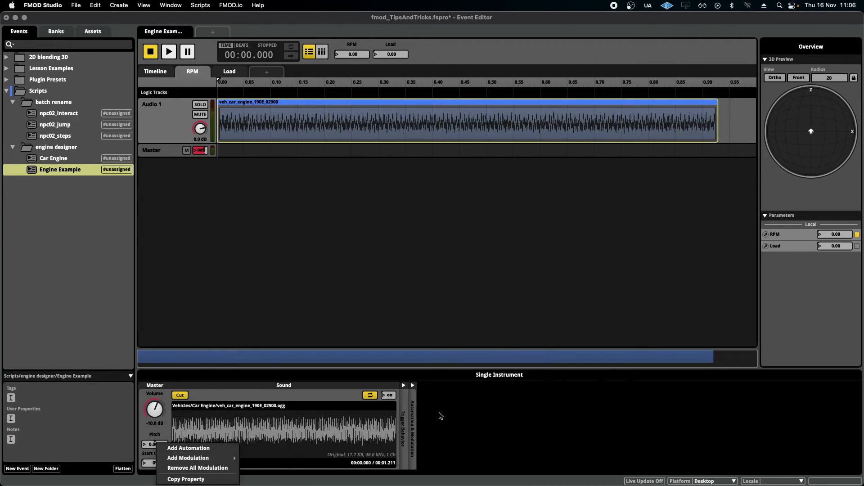
left_click(413, 385)
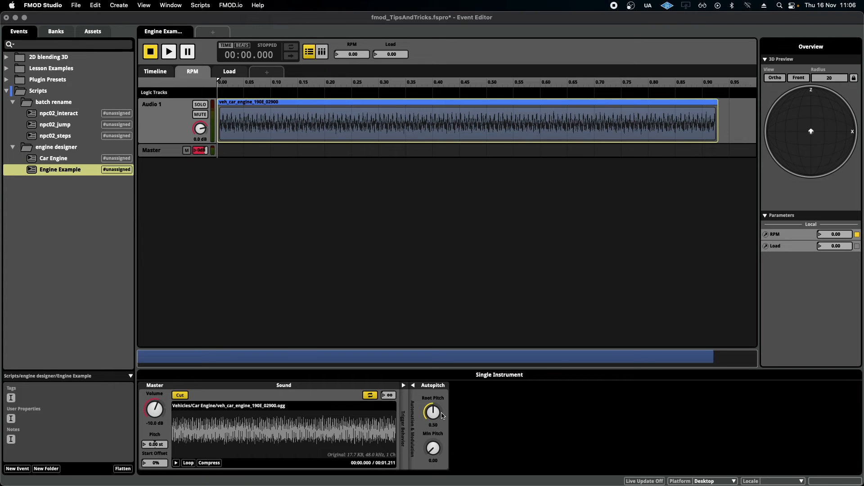
- Start playback of the Engine Example event from the beginning of the timeline
left_click_drag(221, 84, 177, 86)
left_click(194, 5)
mouse_move(215, 18)
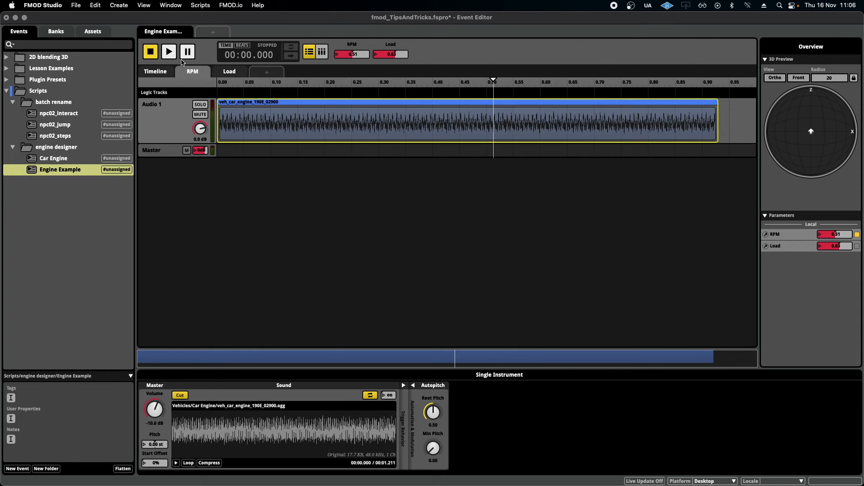
left_click(167, 49)
- Run the Engine Designer on Engine Example, move its RPM slider while playing, close it and stop playback
left_click(201, 5)
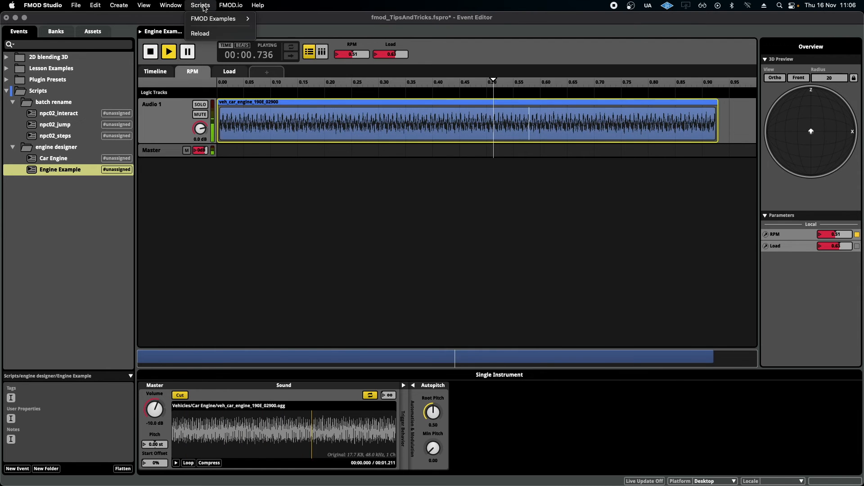
mouse_move(216, 18)
left_click(309, 50)
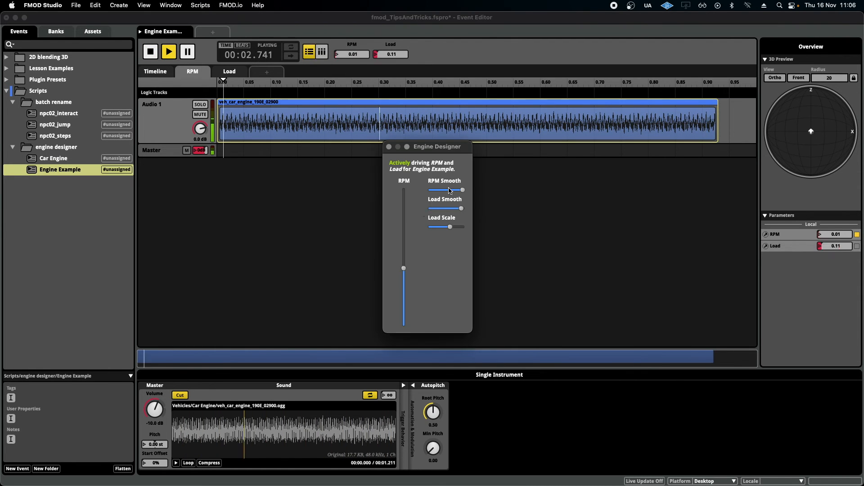
left_click_drag(404, 270, 405, 319)
left_click(389, 147)
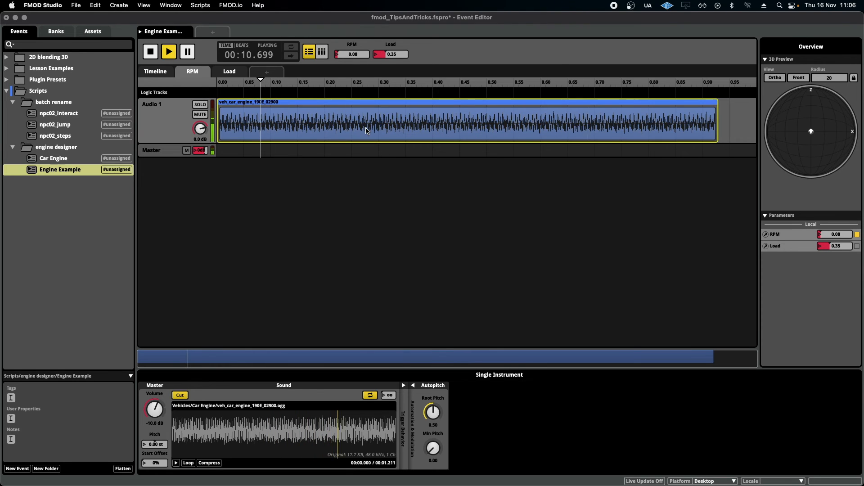
key("space")
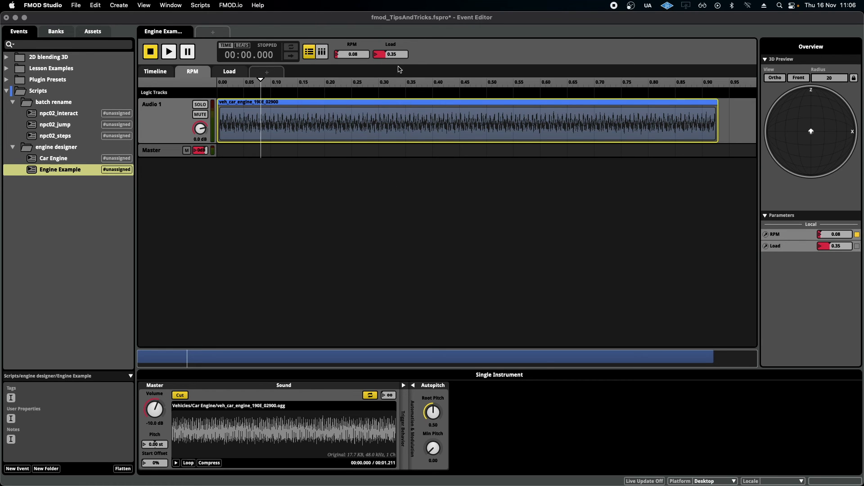
- Automate the instrument's volume by the Load parameter, lowering the curve's high end to about -19 dB
left_click_drag(392, 52, 402, 37)
right_click(161, 411)
mouse_move(208, 428)
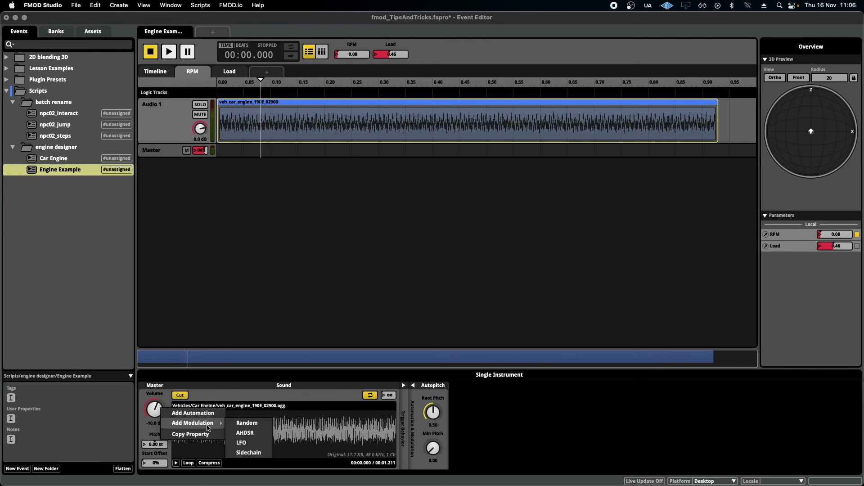
left_click(211, 413)
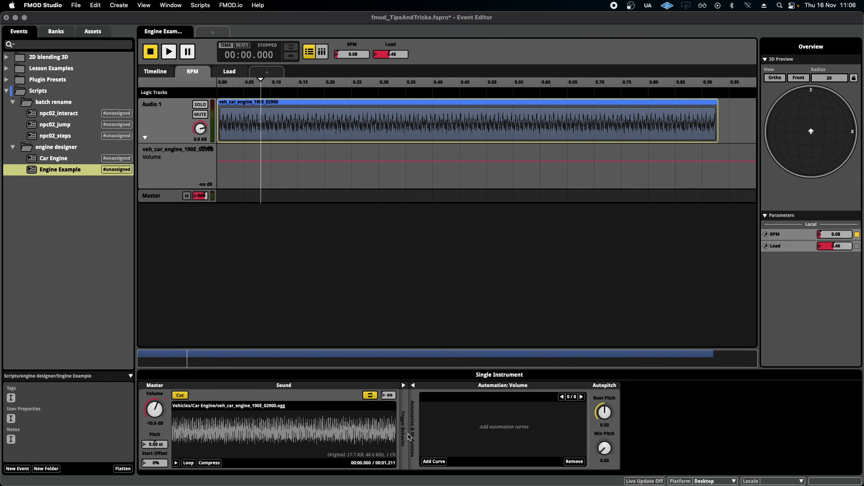
left_click(435, 461)
left_click(451, 443)
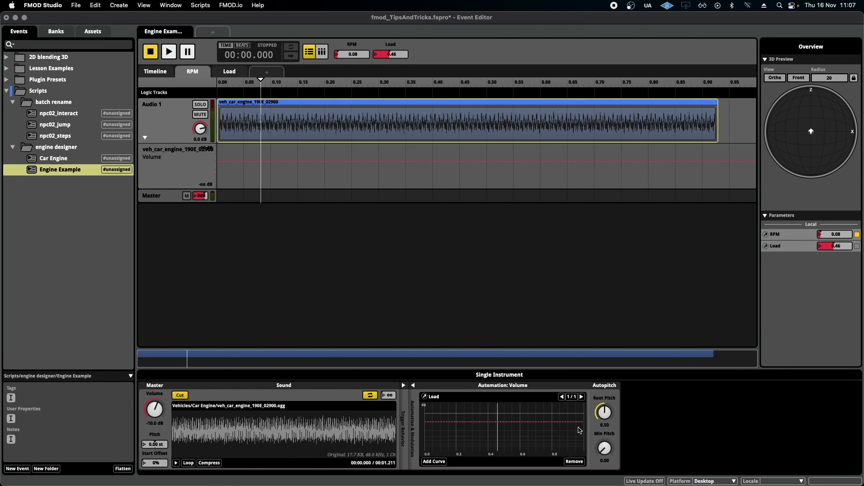
left_click_drag(582, 422, 582, 429)
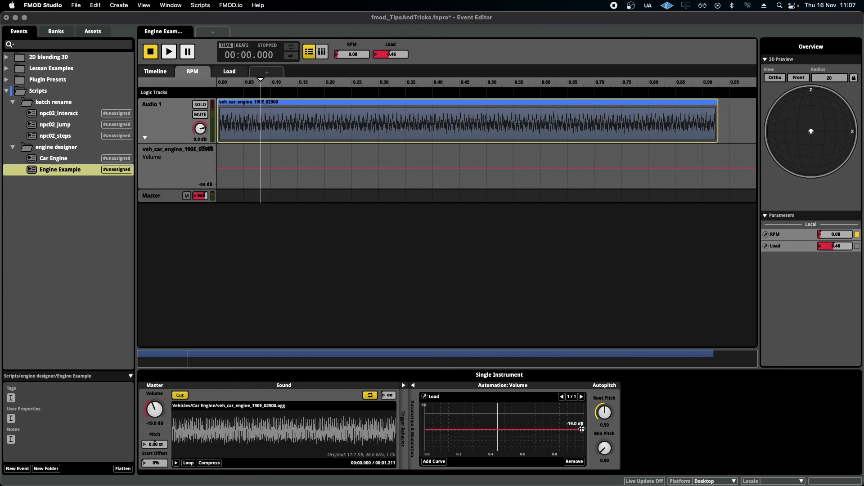